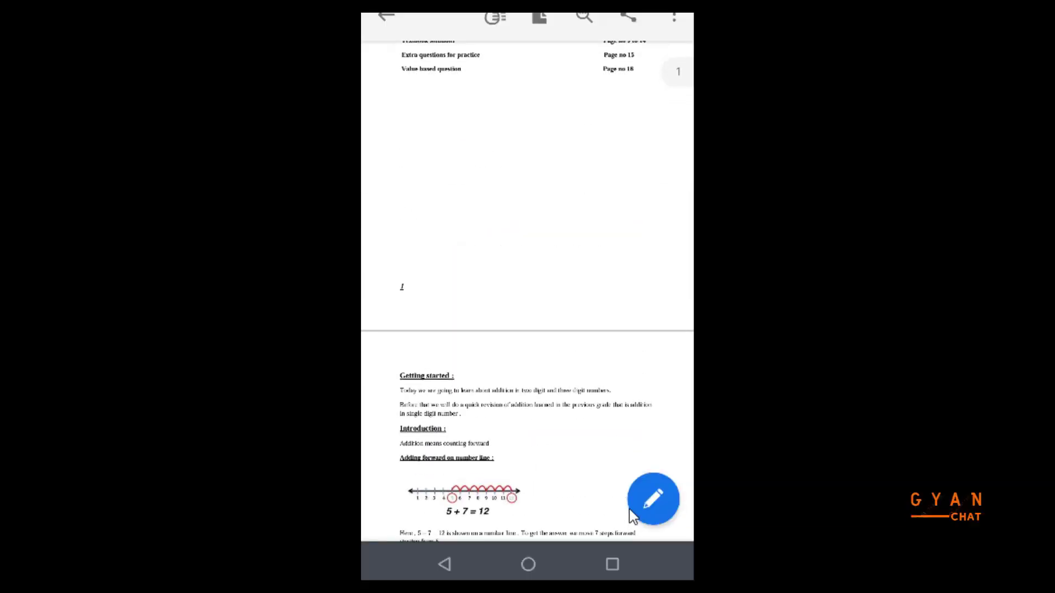
{"action": "scroll", "coordinate": [629, 509], "scroll_direction": "up", "scroll_amount": 4}
{"action": "scroll", "coordinate": [629, 508], "scroll_direction": "down", "scroll_amount": 2}
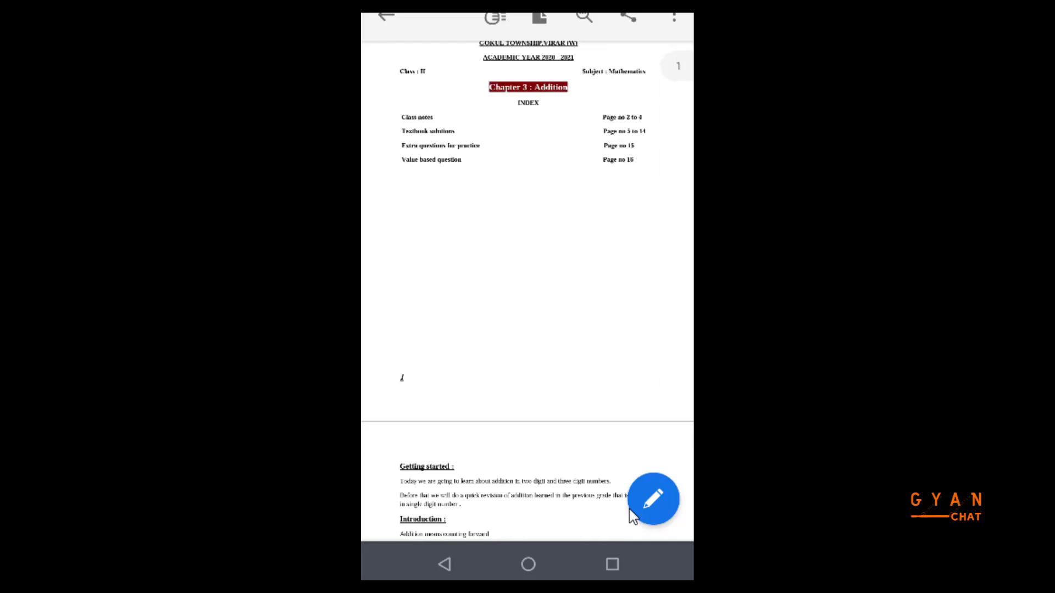
Step: Send the Chapter 3 Addition PDF to Document Cloud for editing with the pencil button
{"action": "left_click", "coordinate": [629, 509]}
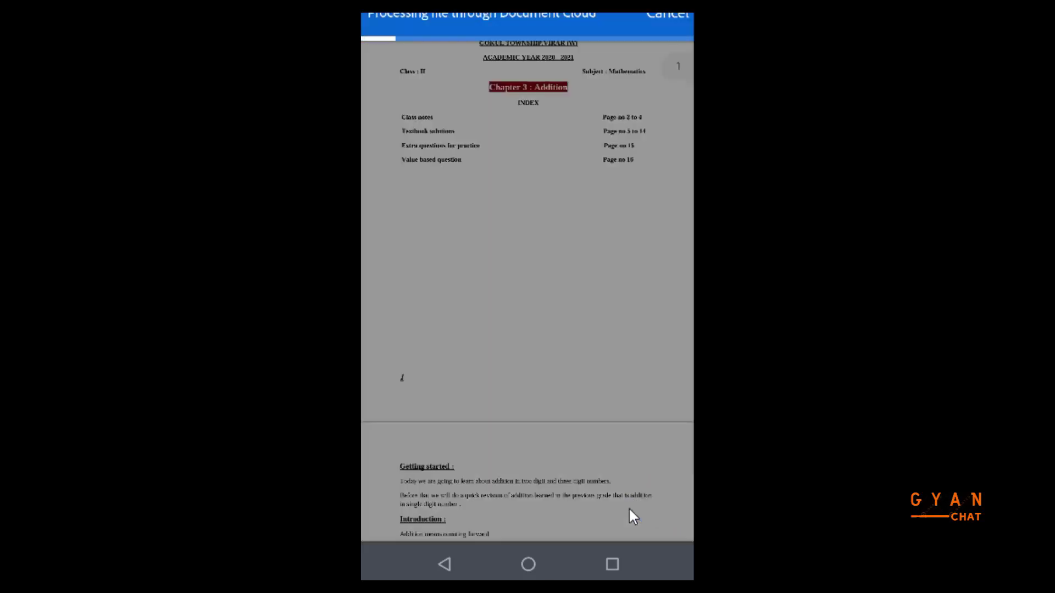